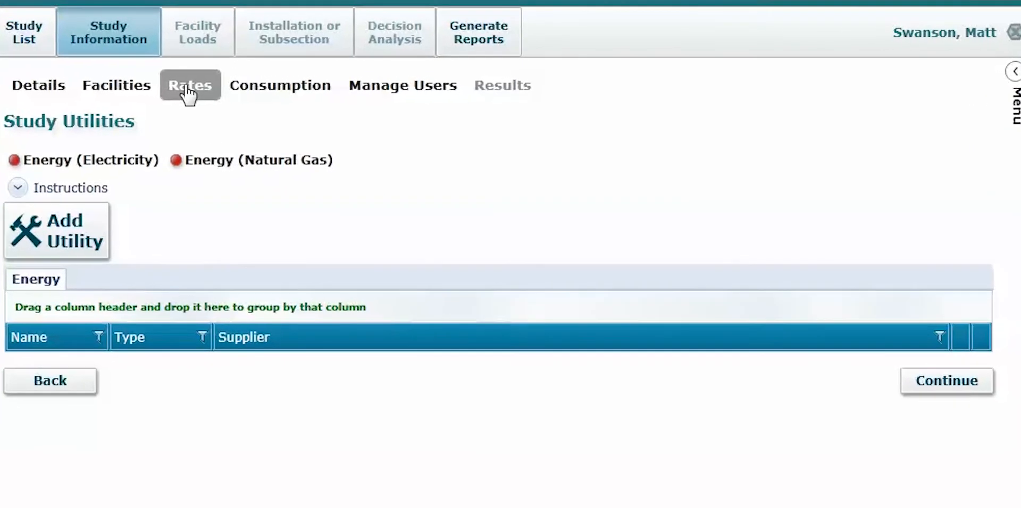
Add an Electricity utility with the Uniform utility type to the study and proceed to its details
left_click(83, 225)
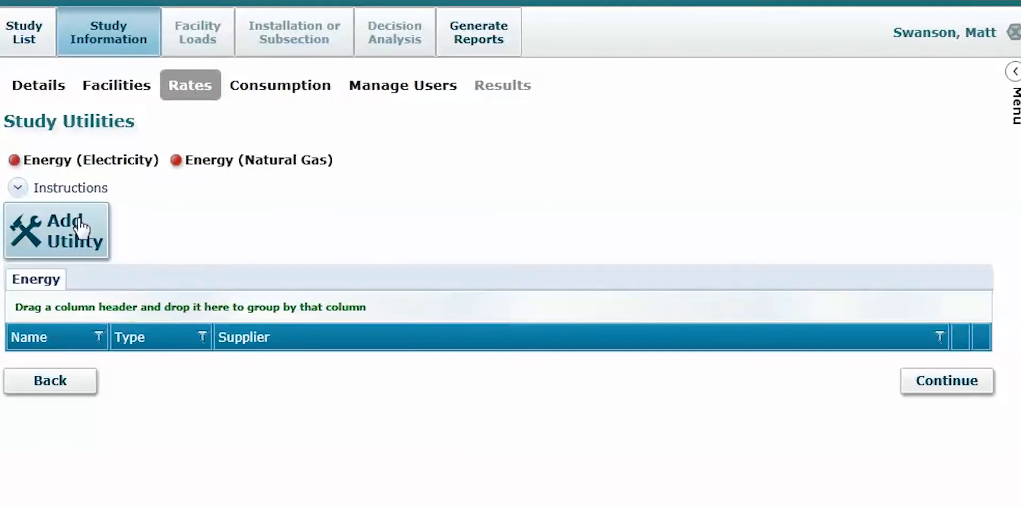
left_click(31, 195)
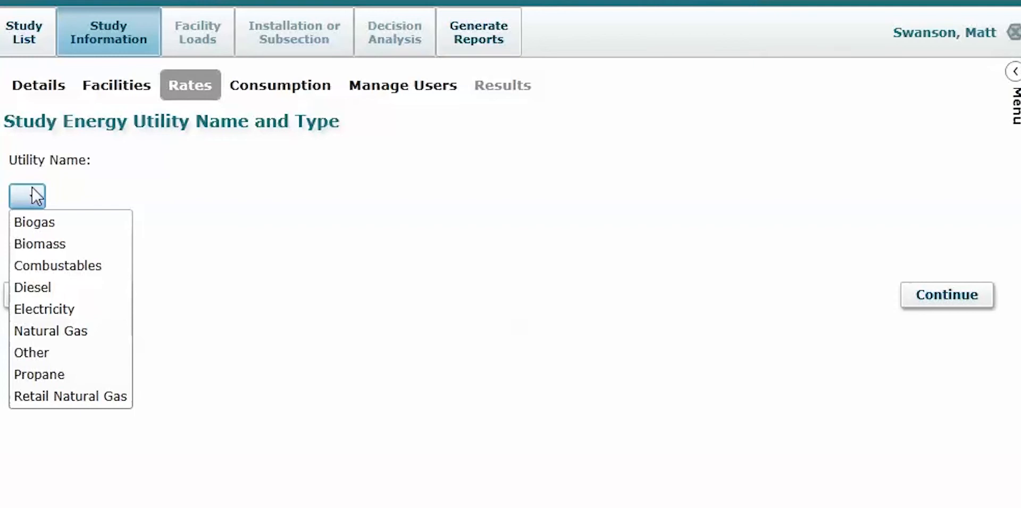
left_click(43, 311)
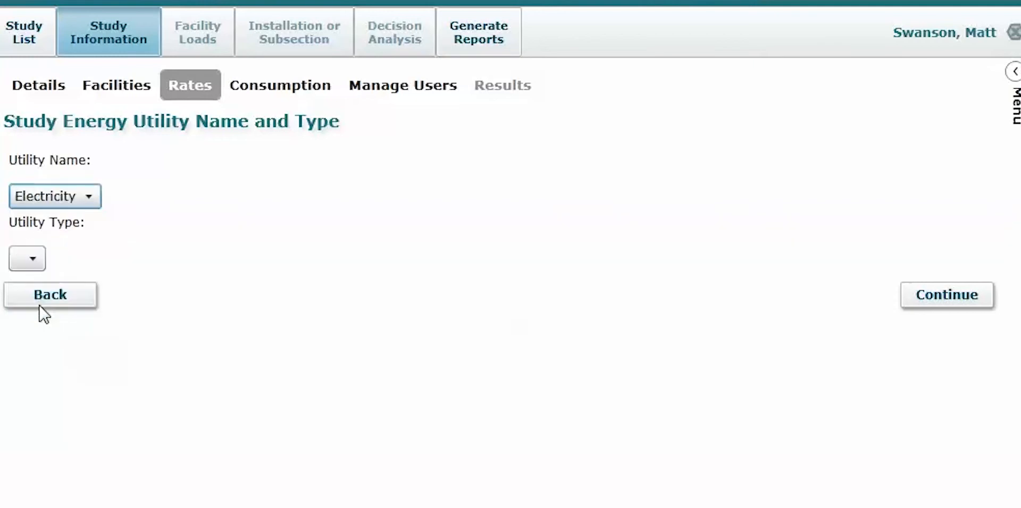
left_click(43, 268)
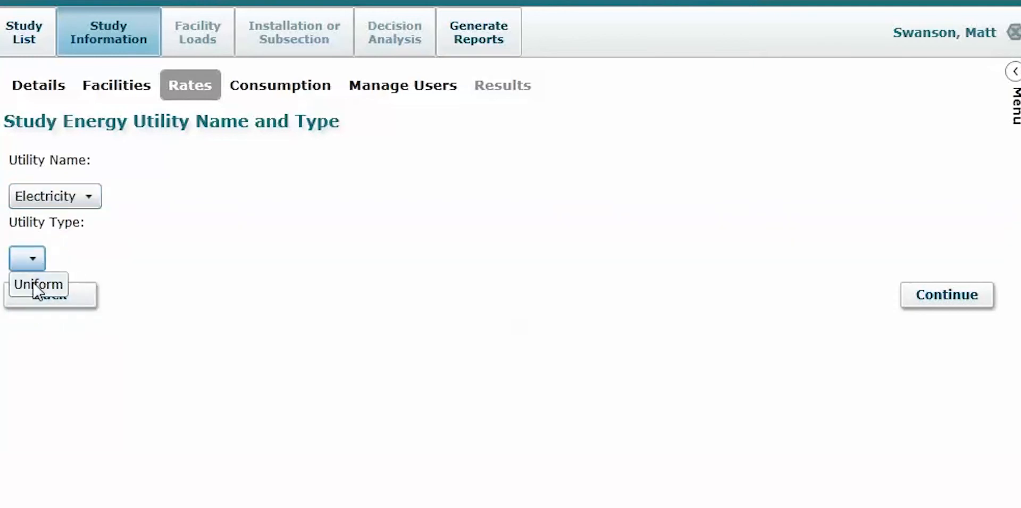
left_click(33, 283)
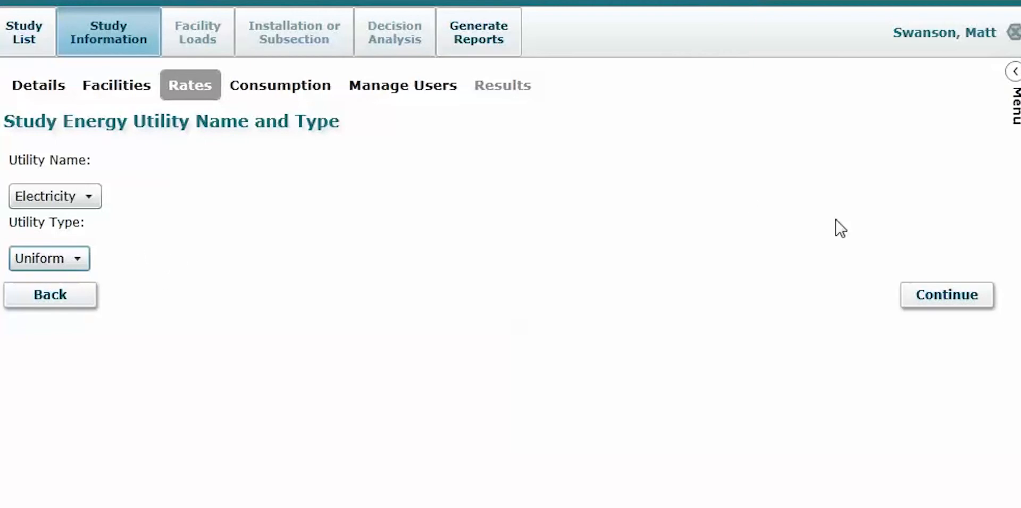
left_click(976, 301)
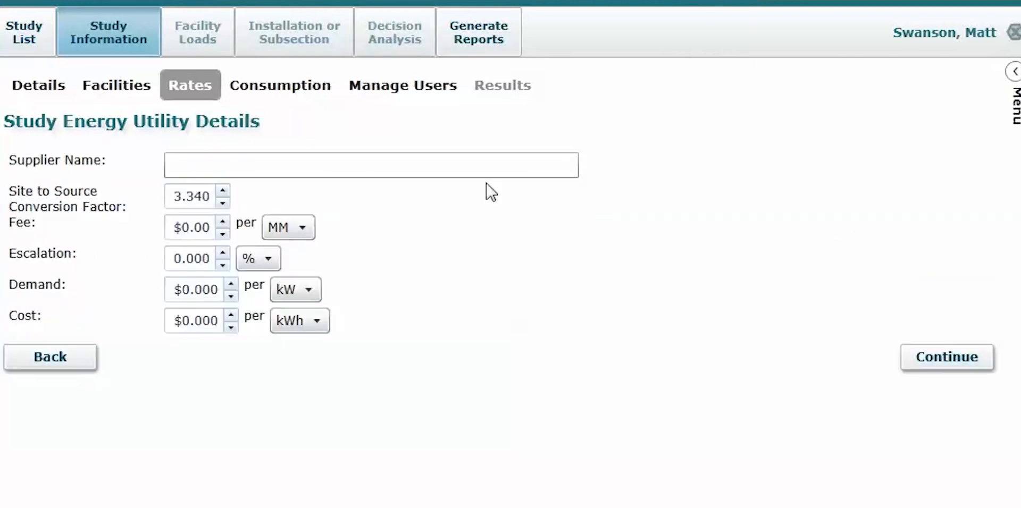
Name the electricity supplier "Electric Utility" and set its fee to $300 per MM
left_click(349, 169)
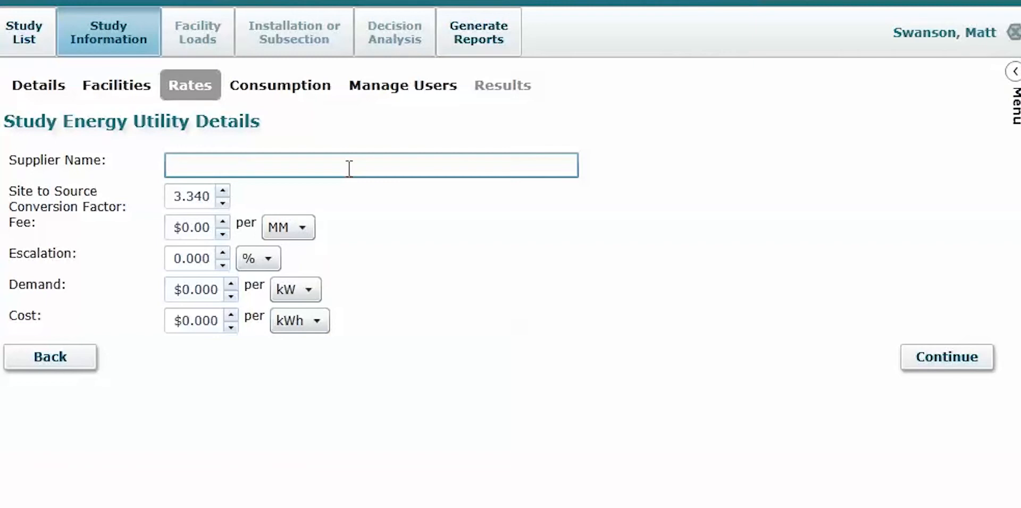
type("Electric Utility")
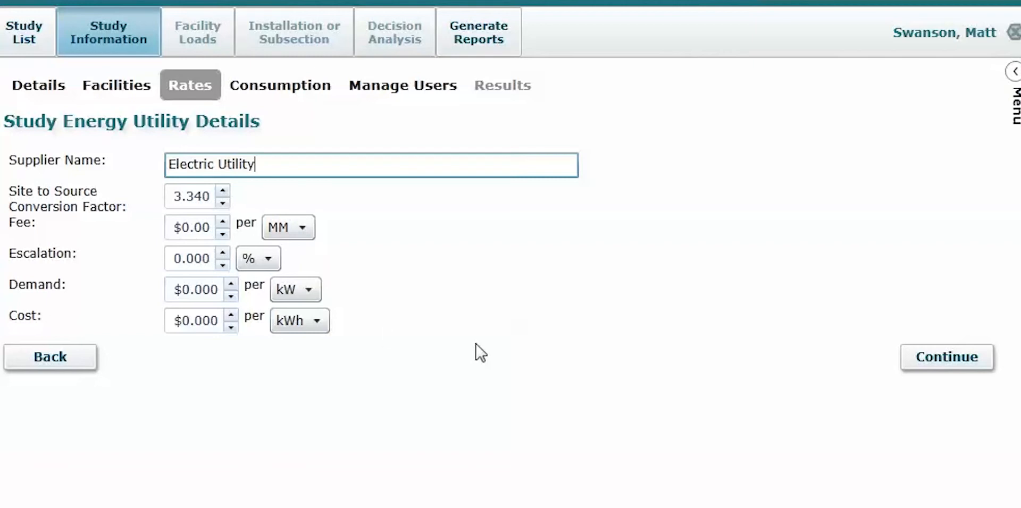
left_click(196, 233)
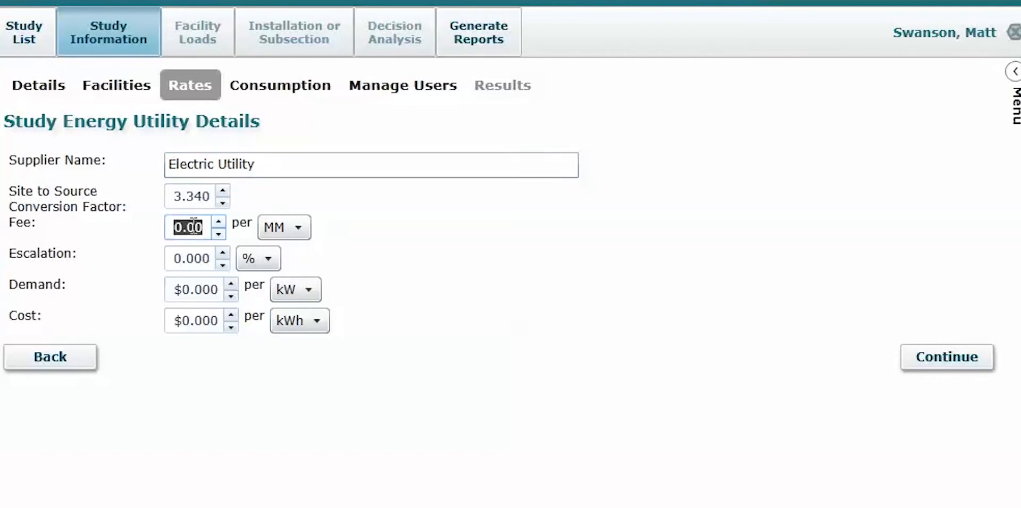
left_click(307, 237)
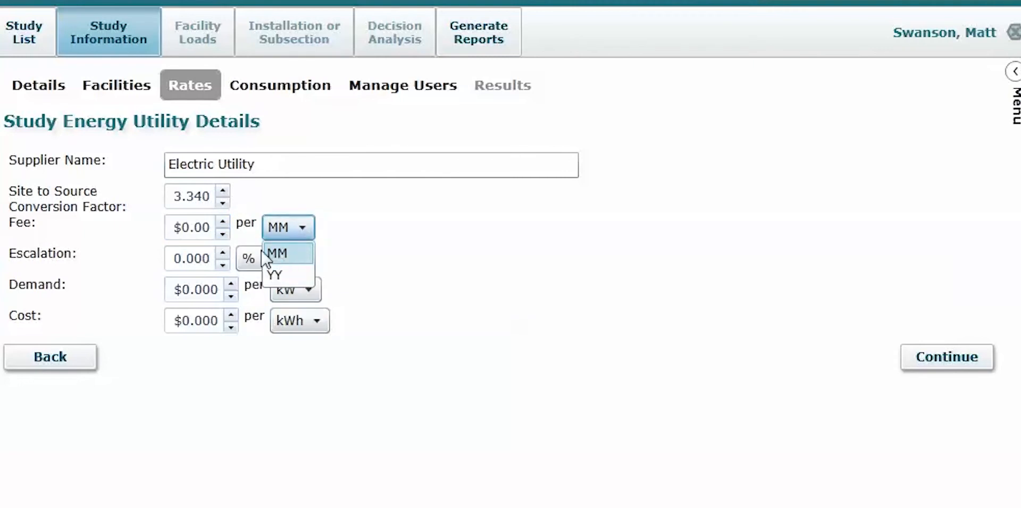
left_click(201, 229)
left_click(200, 223)
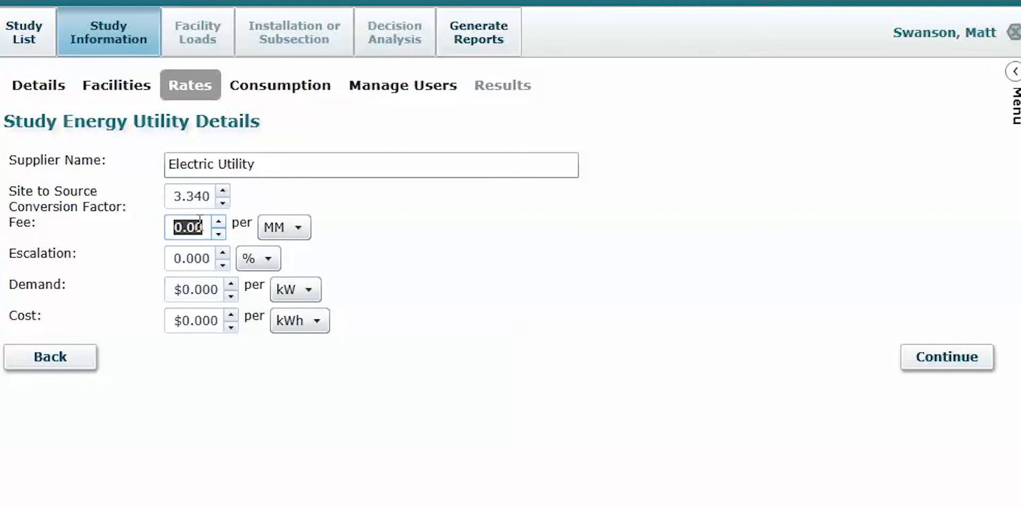
type("300")
Set the electricity demand rate to $6 per kW and the cost to $0.09 per kWh, and save the utility
left_click(206, 291)
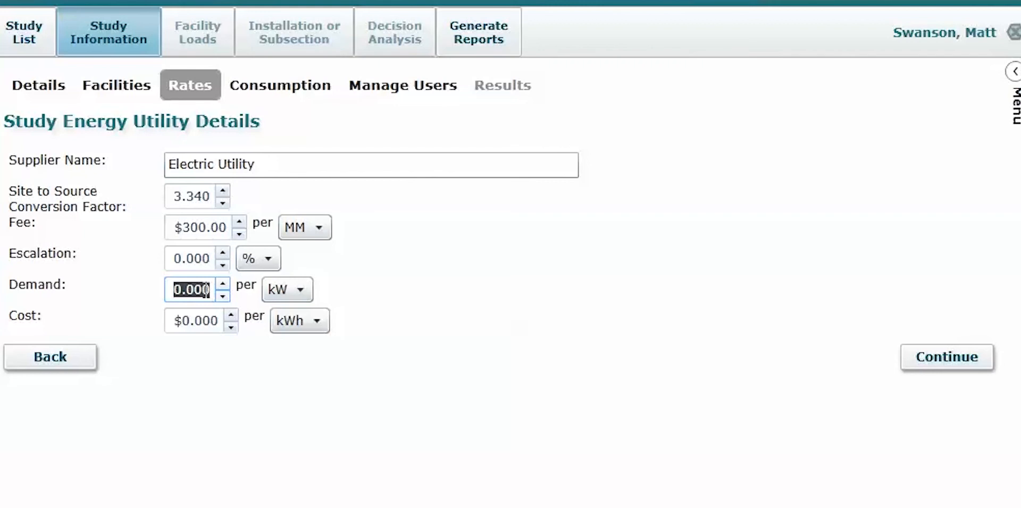
type("6")
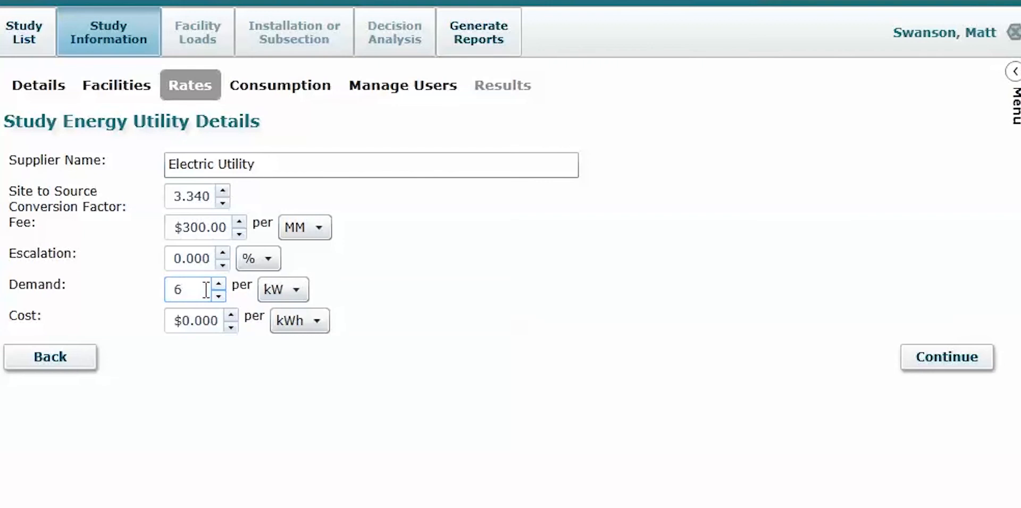
left_click(206, 323)
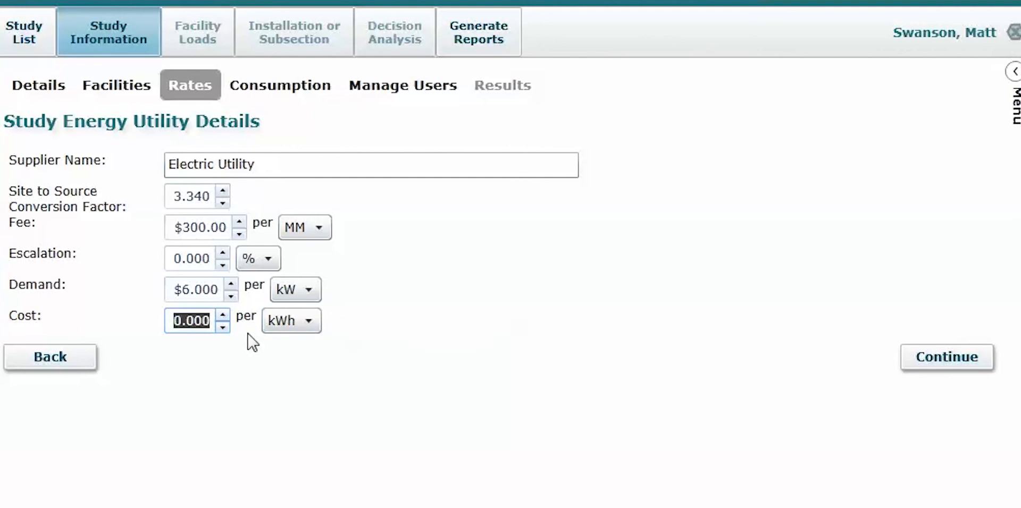
type("0.09")
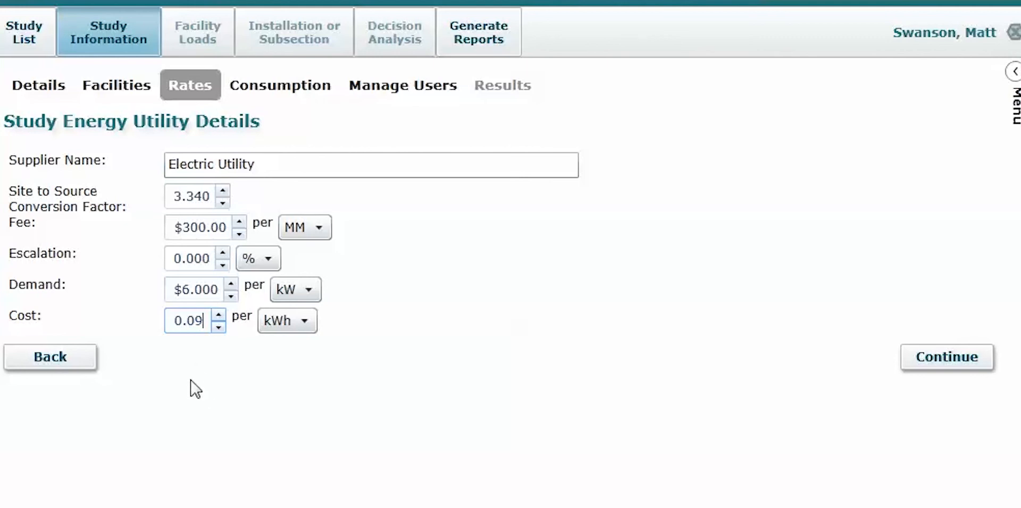
left_click(196, 389)
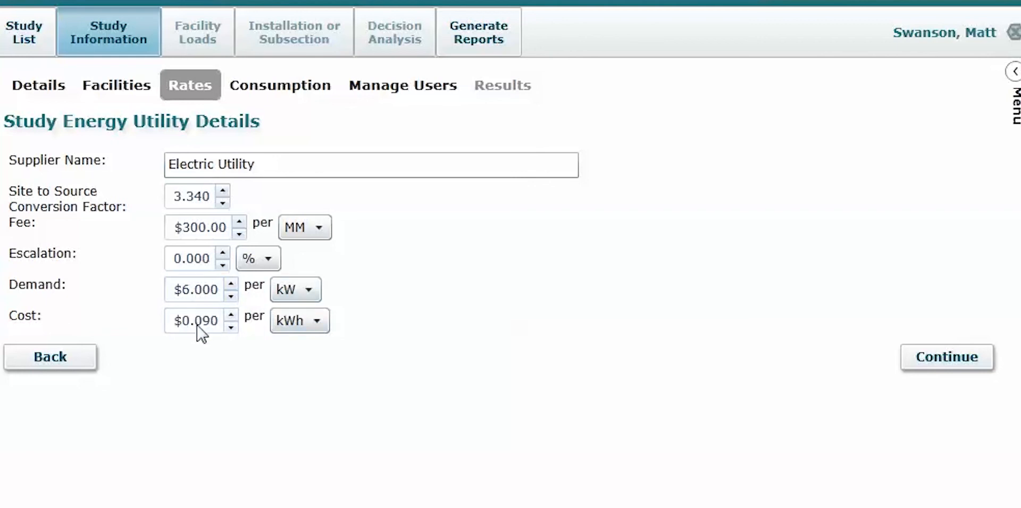
left_click(940, 367)
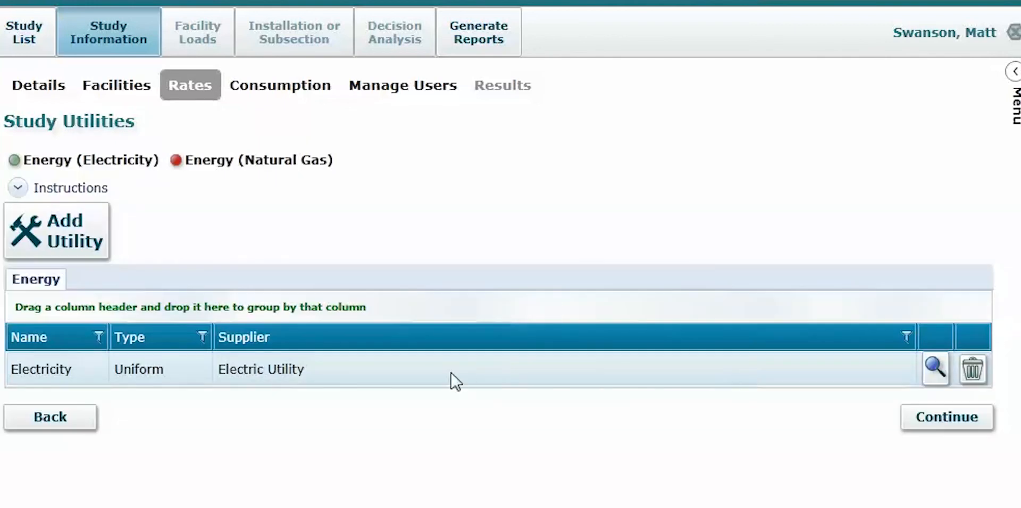
Add a Natural Gas utility with the Uniform utility type to the study and proceed to its details
left_click(95, 255)
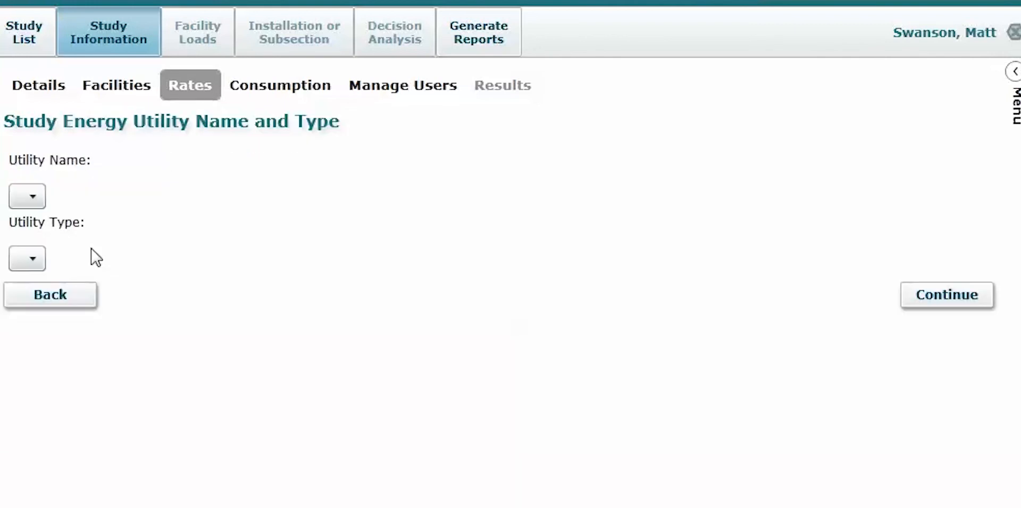
left_click(37, 201)
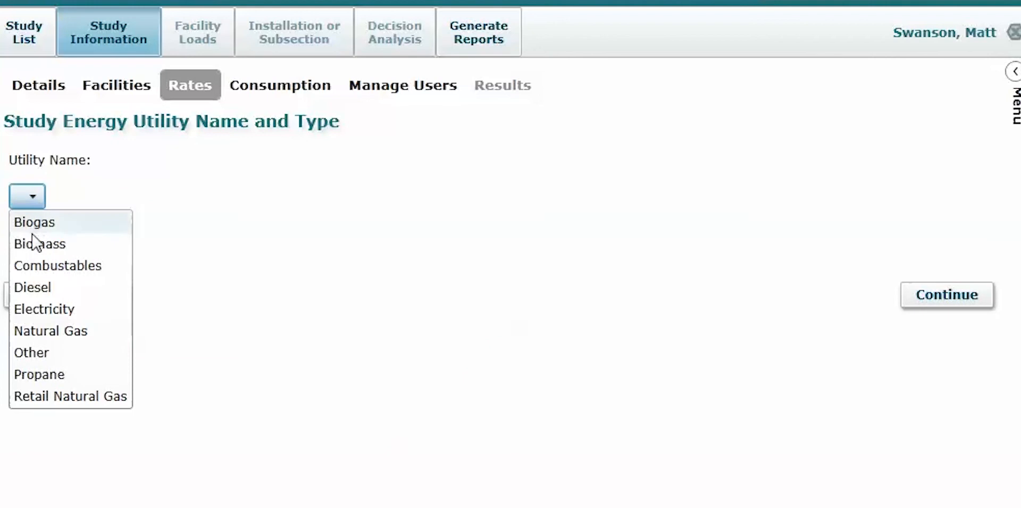
left_click(50, 331)
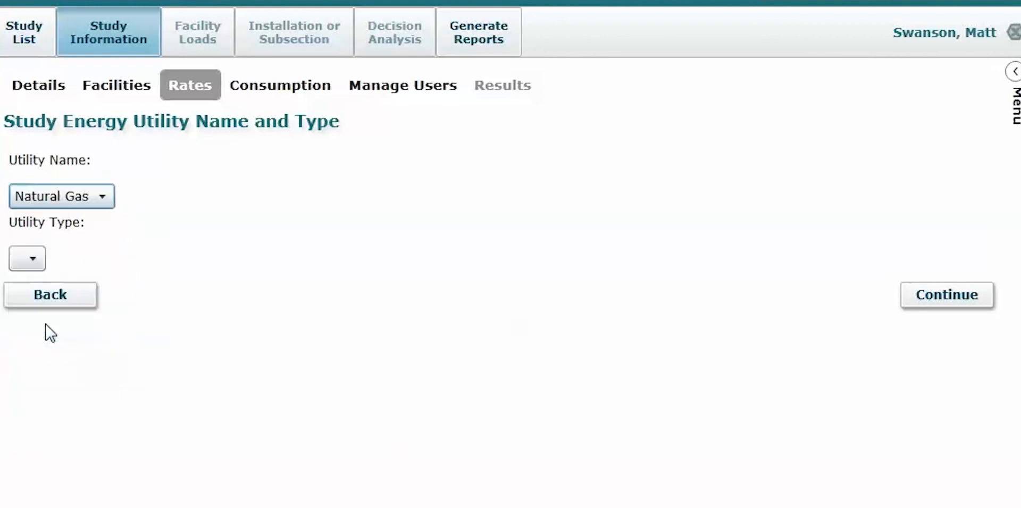
left_click(31, 259)
left_click(29, 284)
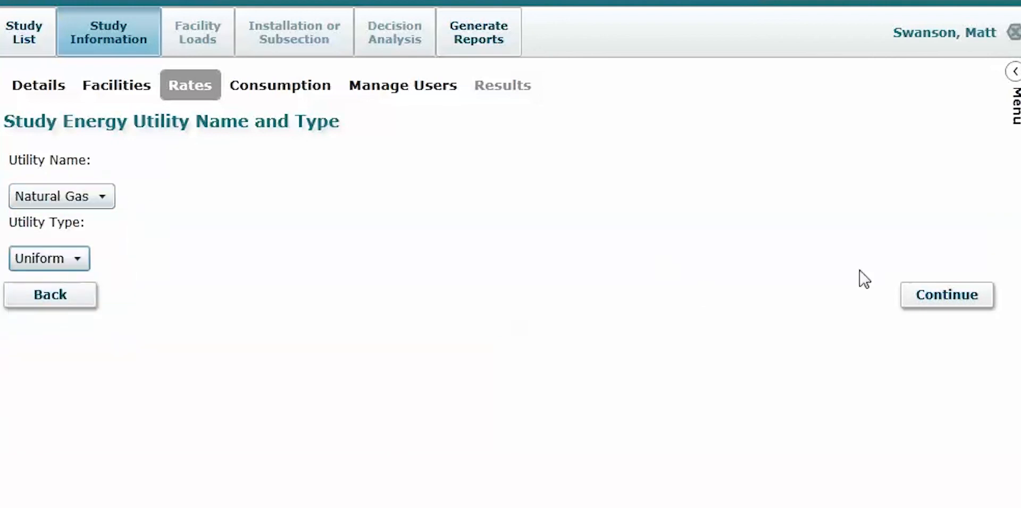
left_click(913, 303)
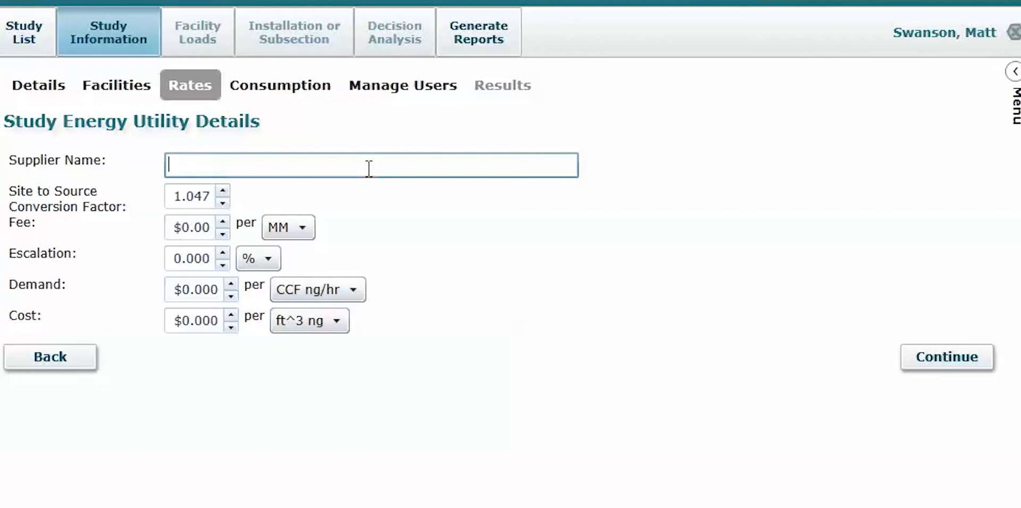
Name the gas supplier "Natural Gas Utility" and set its fee to $200 per MM
type("Natural ")
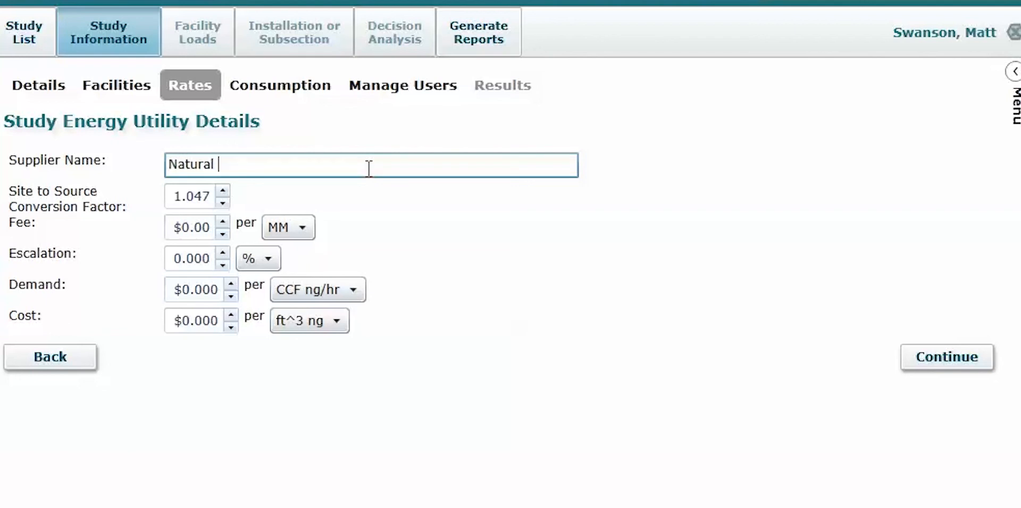
type("Gas Utility")
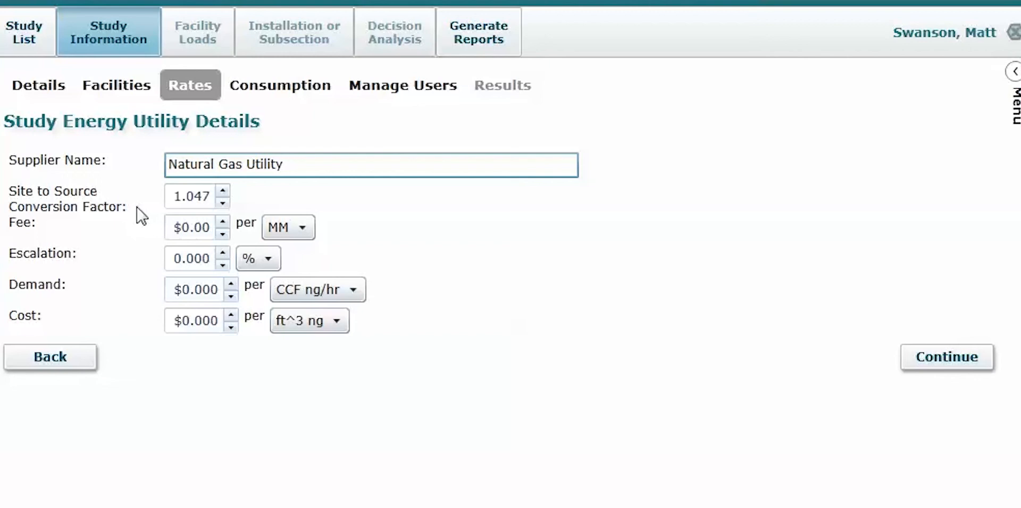
left_click(286, 233)
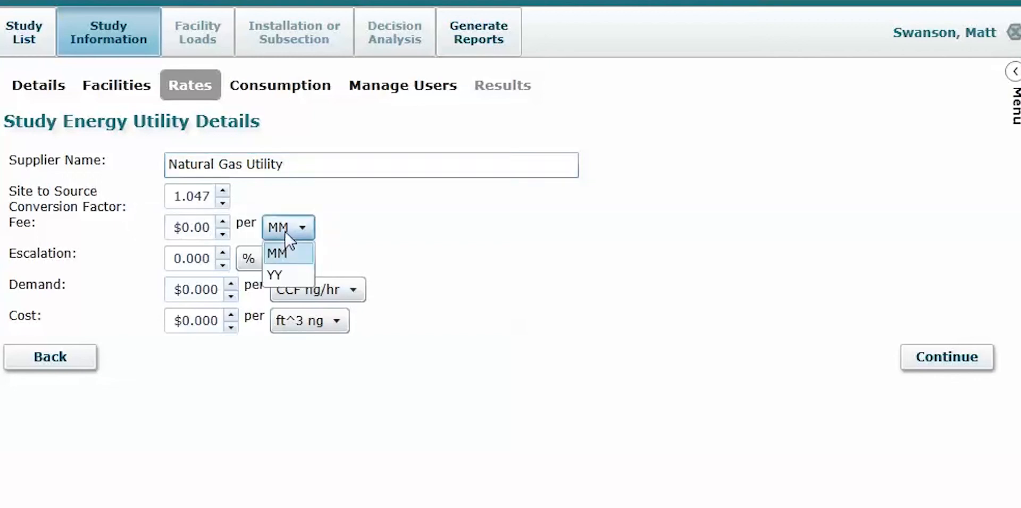
left_click(287, 234)
left_click(206, 234)
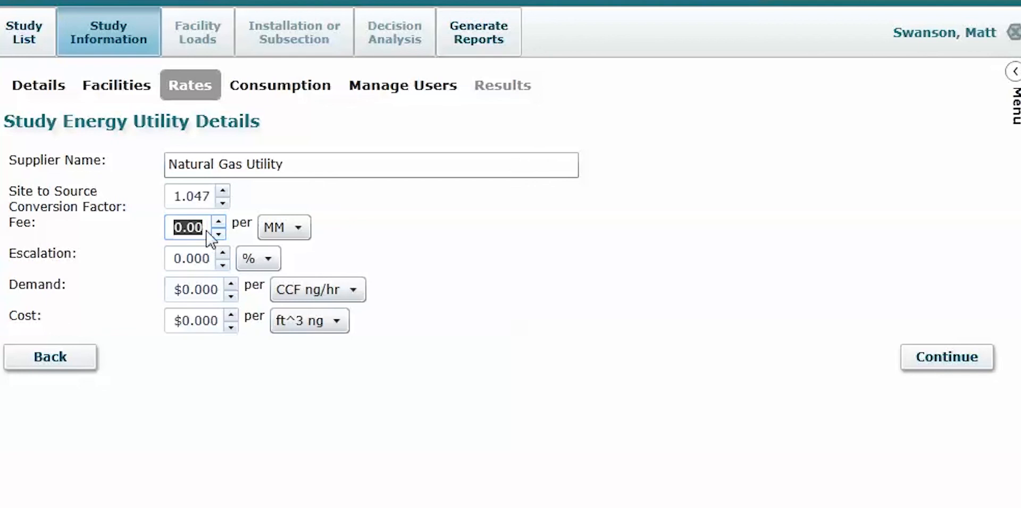
type("200")
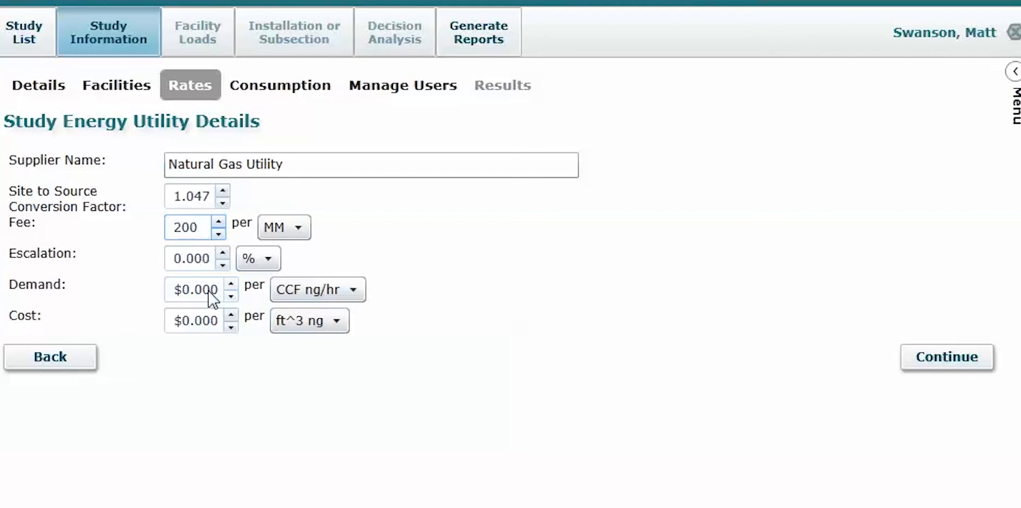
Set the natural gas cost to $0.90 per therm and save the utility
left_click(304, 324)
left_click(298, 507)
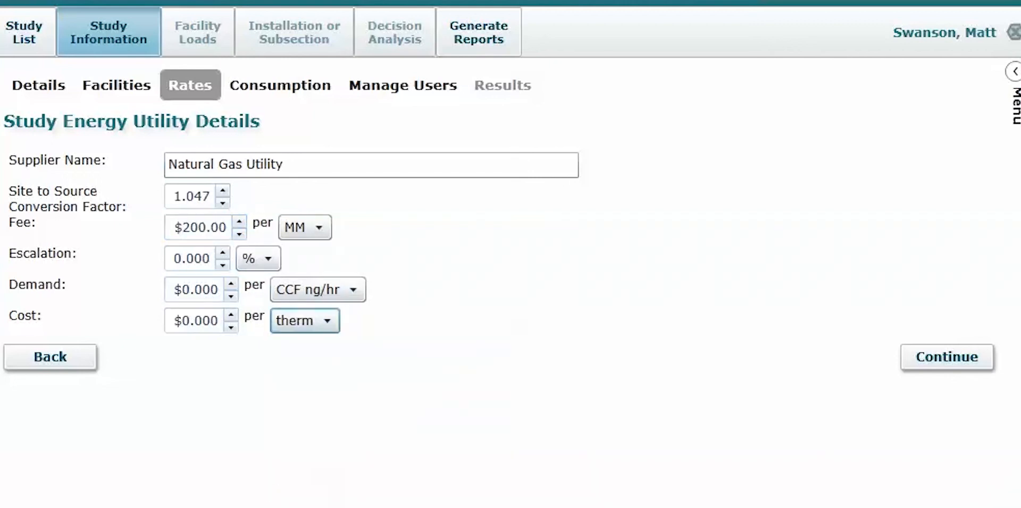
left_click(208, 321)
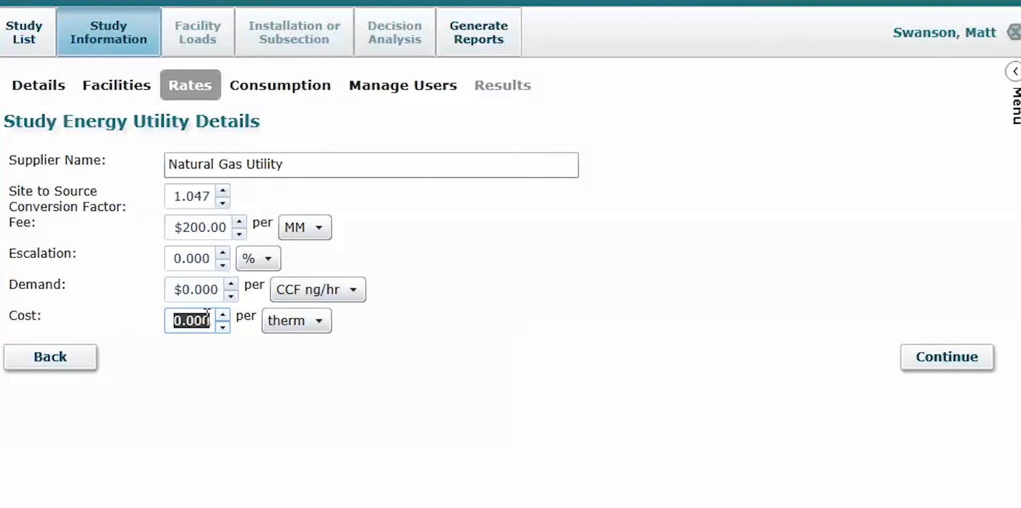
type(".9")
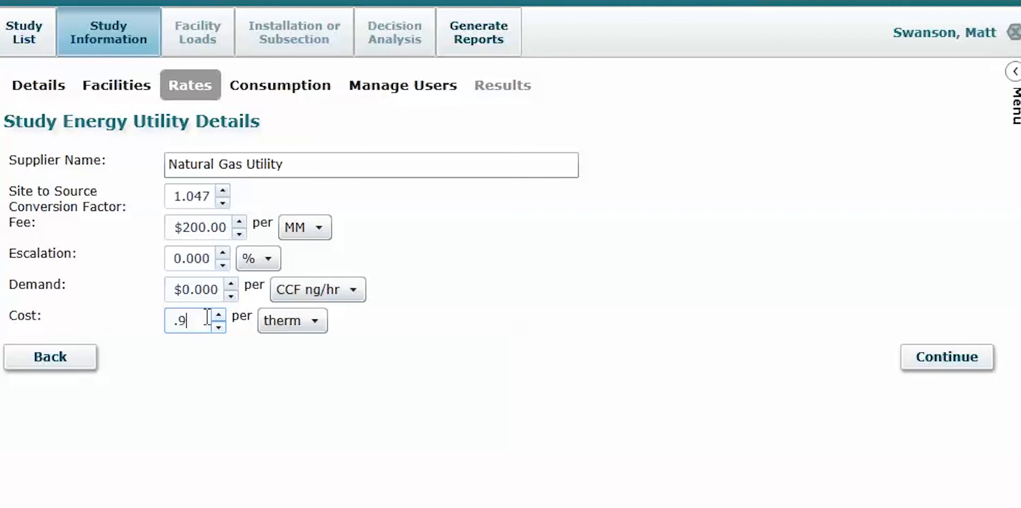
left_click(237, 372)
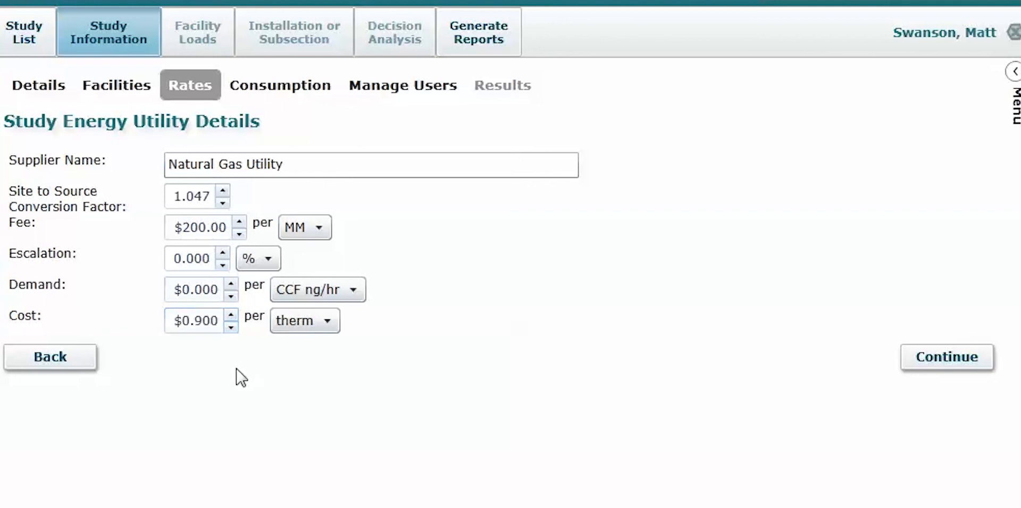
left_click(953, 372)
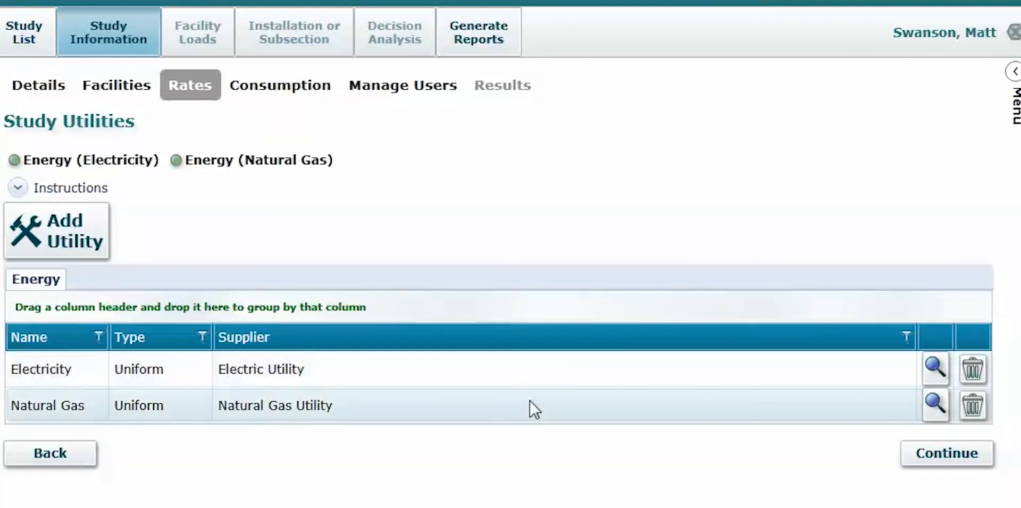